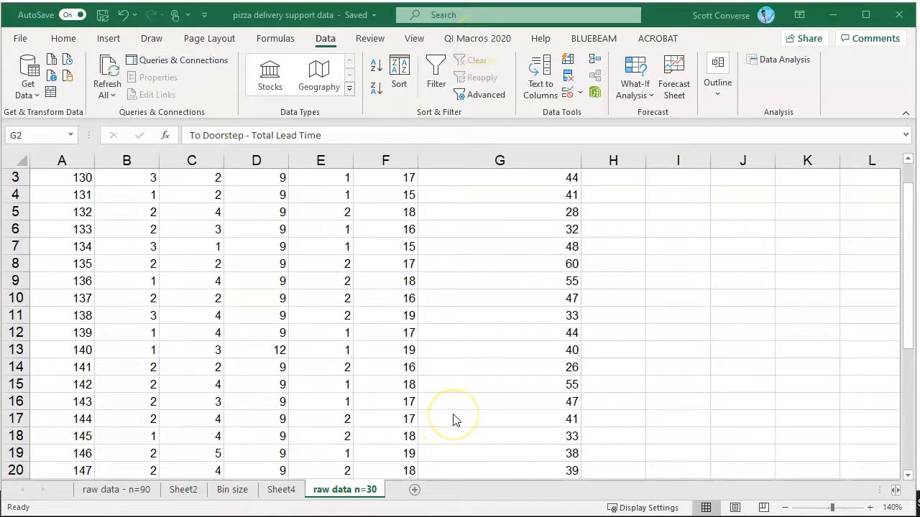
Start a Histogram Cp Cpk (Normal) for the total lead time values in G3:G33
{"action": "scroll", "coordinate": [453, 410], "scroll_direction": "up", "scroll_amount": 1}
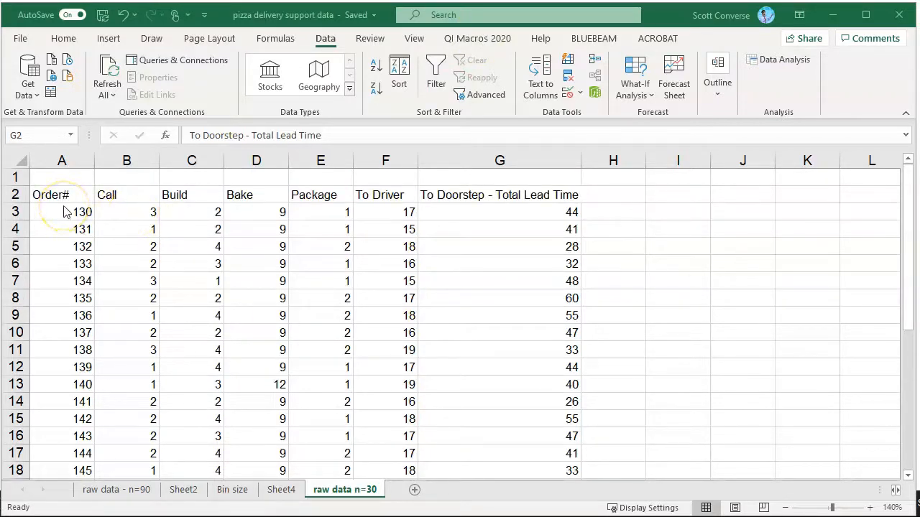
{"action": "left_click", "coordinate": [511, 214]}
{"action": "left_click_drag", "start_coordinate": [511, 215], "coordinate": [534, 427]}
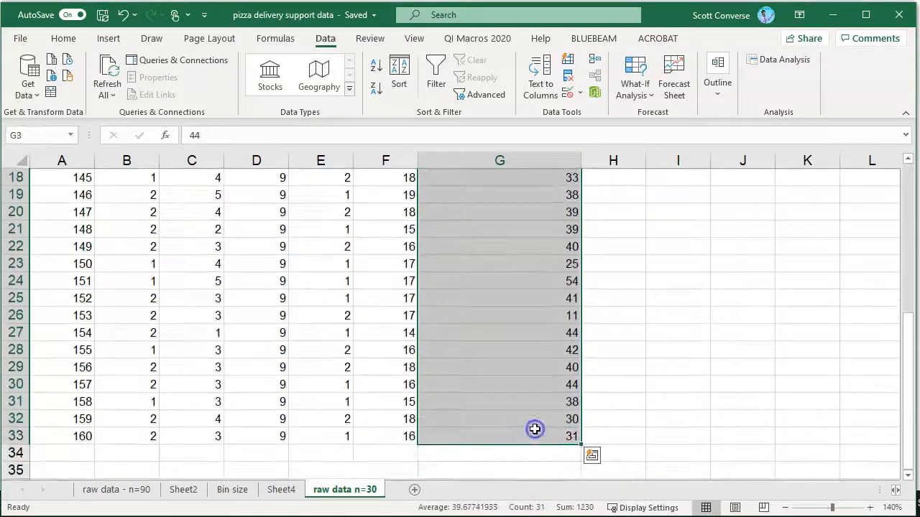
{"action": "left_click", "coordinate": [485, 43]}
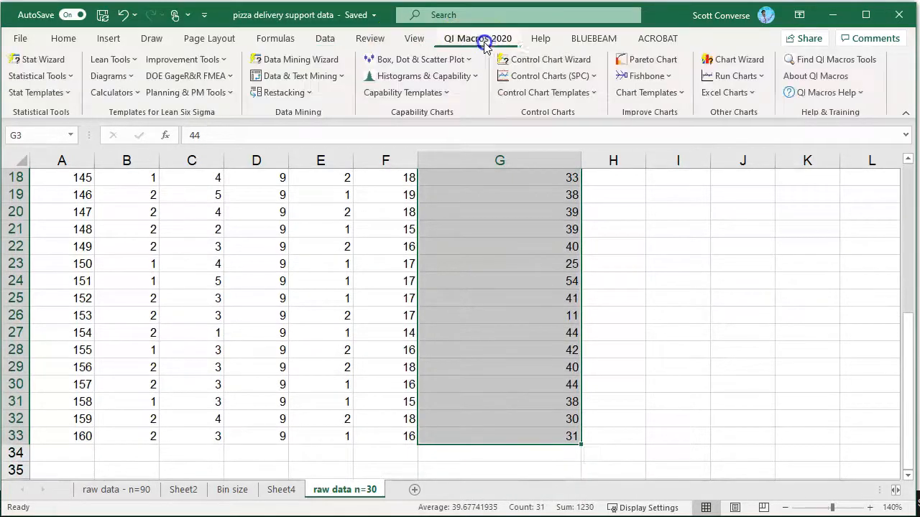
{"action": "left_click", "coordinate": [471, 78]}
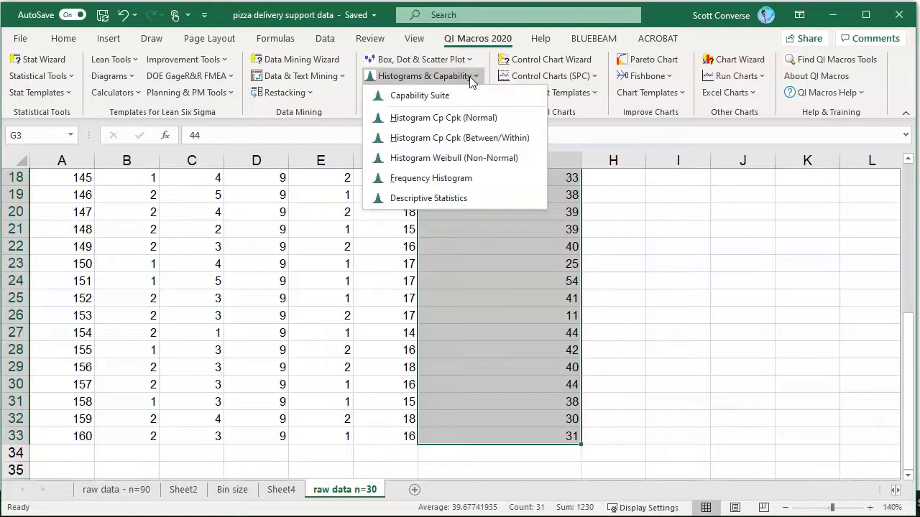
{"action": "left_click", "coordinate": [446, 124]}
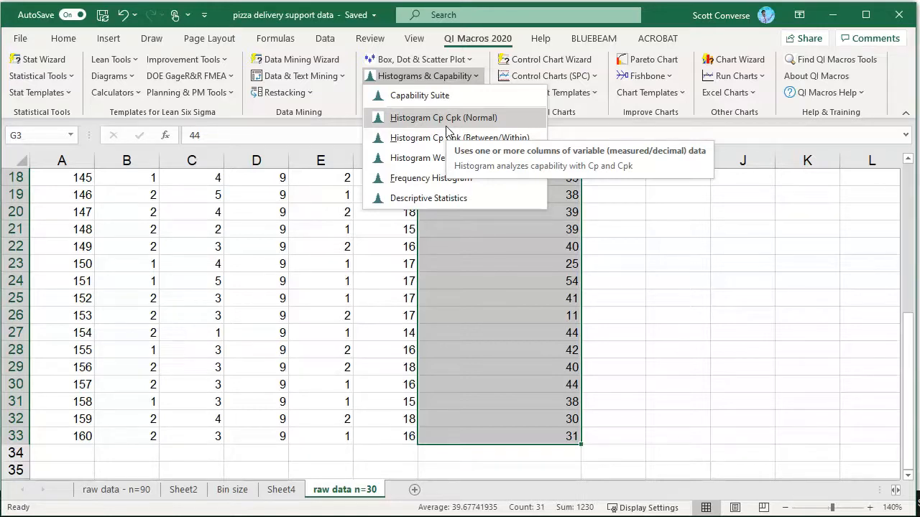
{"action": "left_click", "coordinate": [443, 182]}
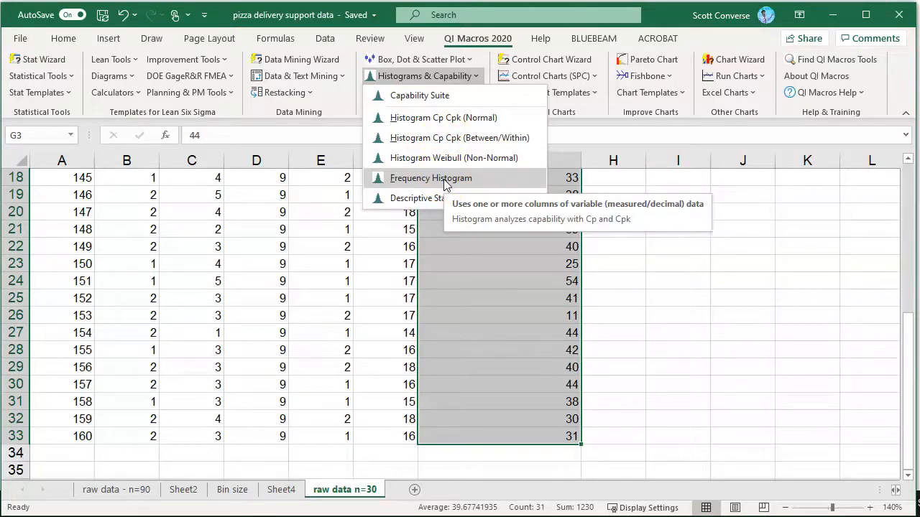
{"action": "left_click", "coordinate": [441, 119]}
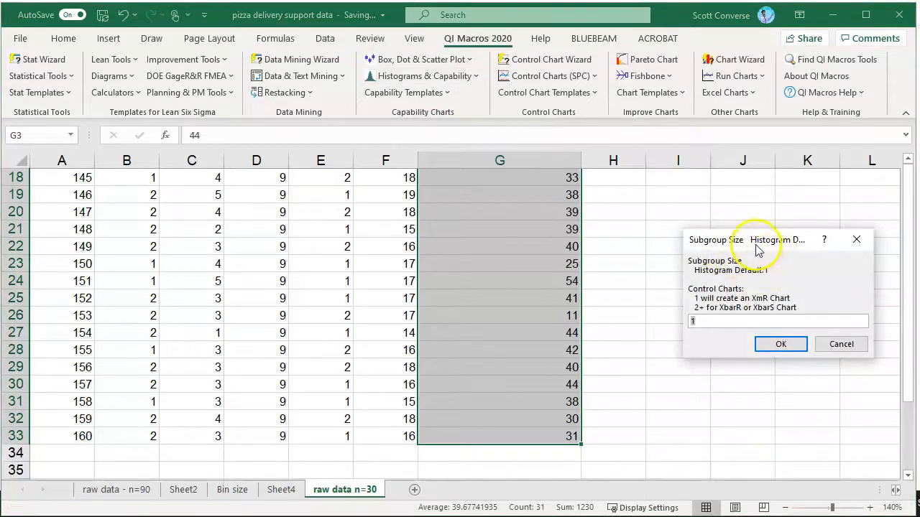
Accept a subgroup size of 1 and set the upper specification limit to 30
{"action": "left_click_drag", "start_coordinate": [762, 244], "coordinate": [333, 191]}
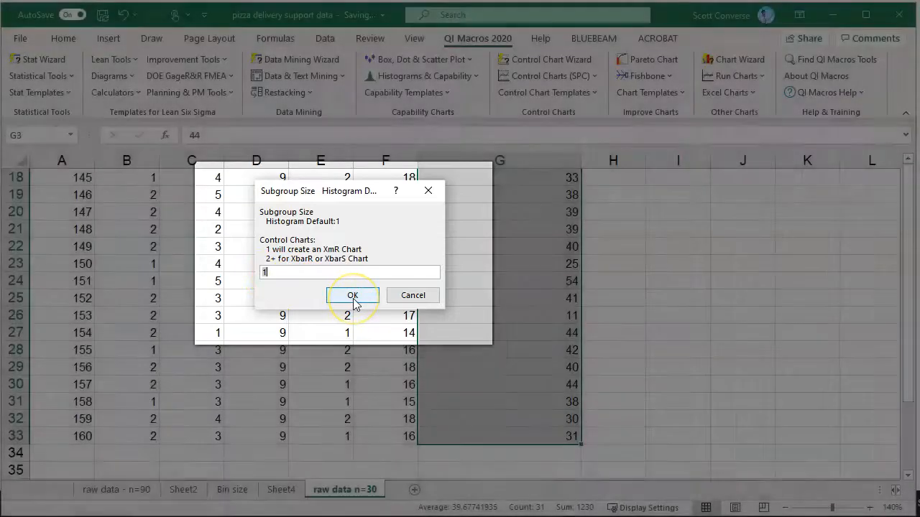
{"action": "left_click", "coordinate": [353, 299]}
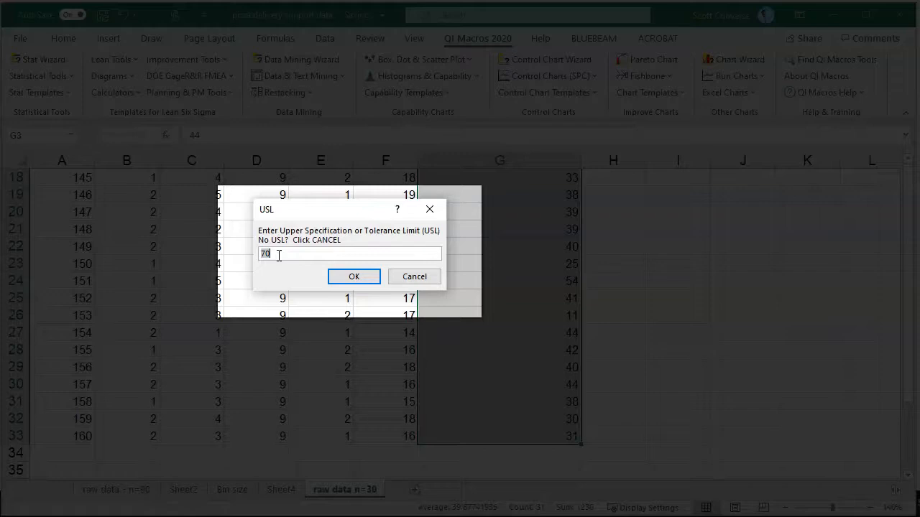
{"action": "type", "text": "30"}
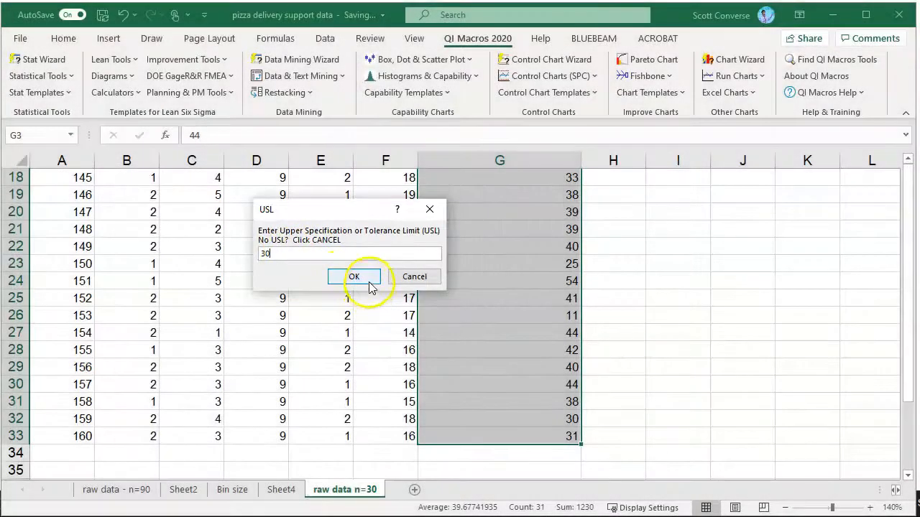
{"action": "left_click", "coordinate": [370, 285]}
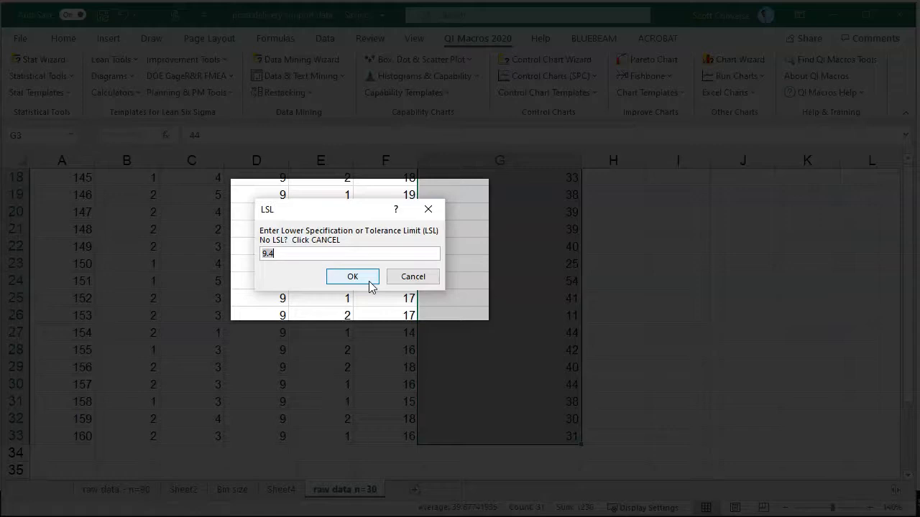
Skip the lower specification limit and generate the histogram with approximately 6 bars
{"action": "left_click", "coordinate": [364, 279]}
{"action": "left_click", "coordinate": [279, 252]}
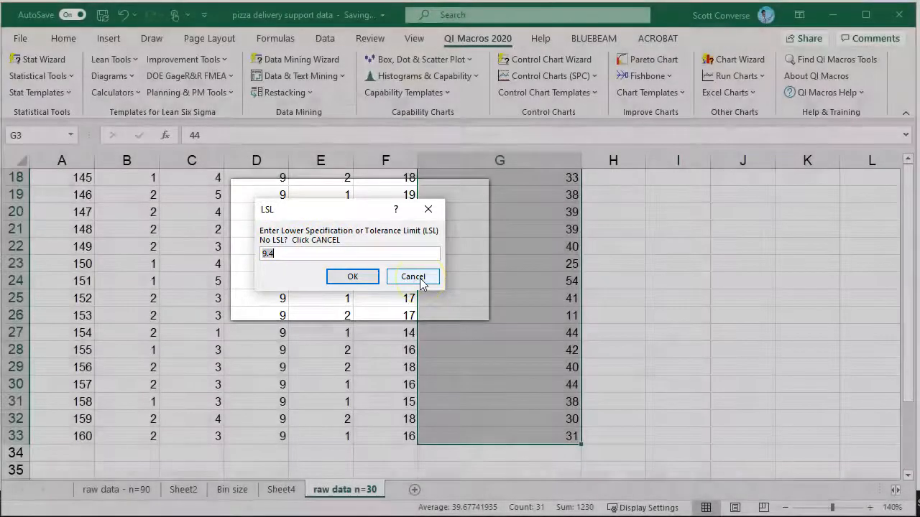
{"action": "left_click", "coordinate": [421, 280]}
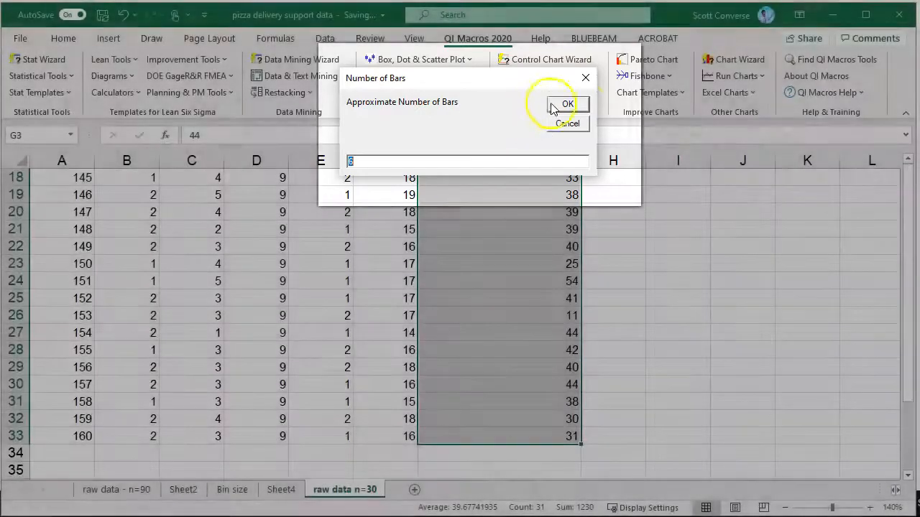
{"action": "left_click", "coordinate": [571, 105]}
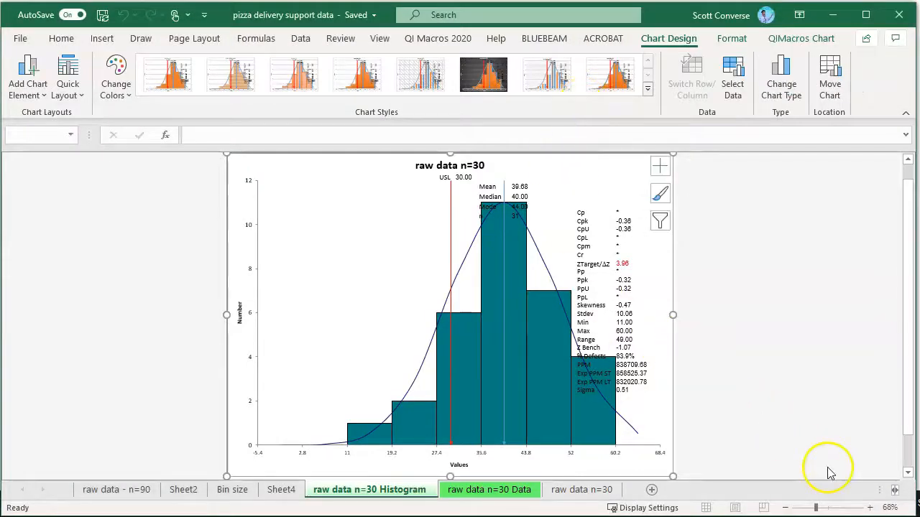
Examine the histogram's bars, upper specification line, horizontal axis and capability statistics
{"action": "left_click", "coordinate": [870, 508]}
{"action": "left_click", "coordinate": [870, 509]}
{"action": "left_click", "coordinate": [870, 509]}
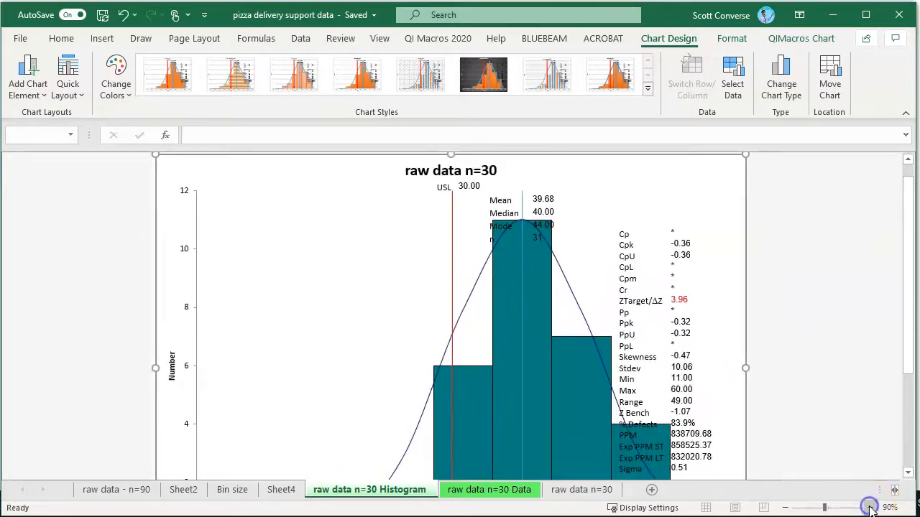
{"action": "left_click", "coordinate": [870, 509]}
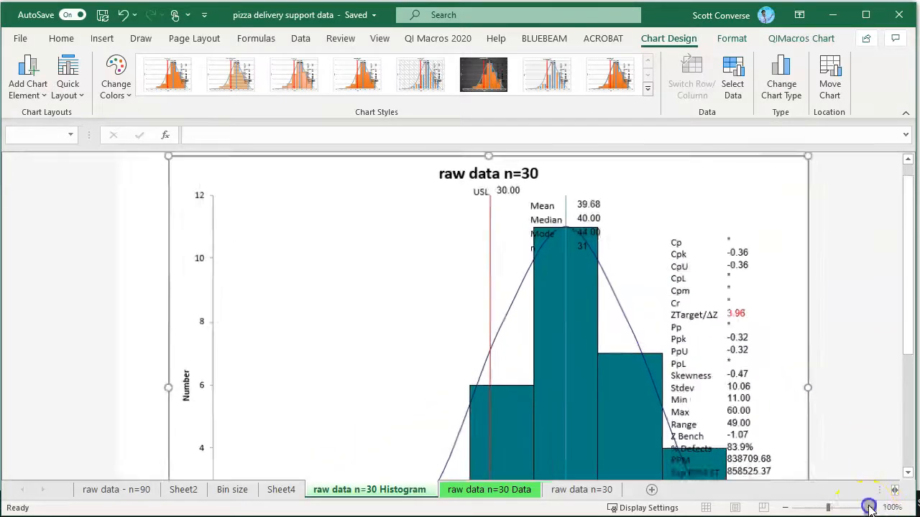
{"action": "left_click", "coordinate": [870, 509]}
{"action": "left_click", "coordinate": [871, 509]}
{"action": "left_click_drag", "start_coordinate": [908, 289], "coordinate": [898, 406]}
{"action": "left_click", "coordinate": [784, 508]}
{"action": "left_click", "coordinate": [784, 508]}
{"action": "left_click", "coordinate": [908, 473]}
{"action": "left_click", "coordinate": [785, 508]}
{"action": "left_click", "coordinate": [785, 509]}
{"action": "left_click", "coordinate": [907, 473]}
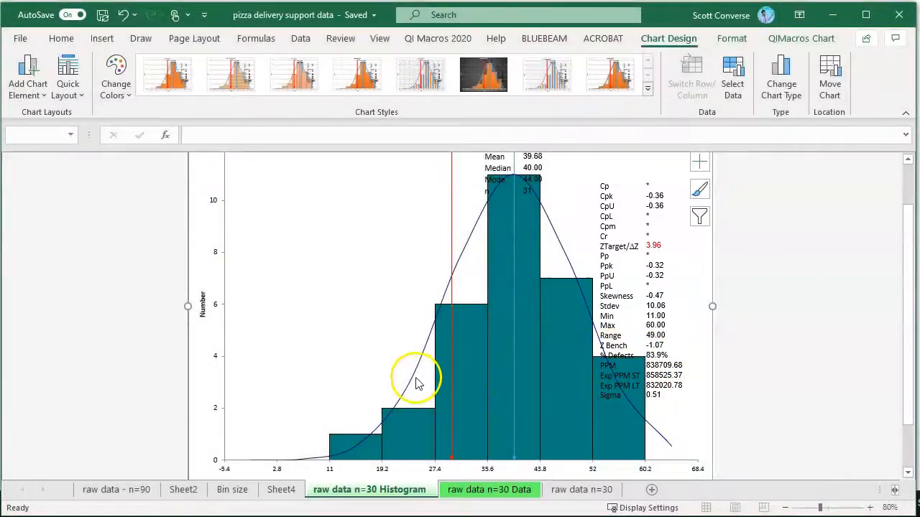
Delete the Distribution curve from the histogram
{"action": "left_click", "coordinate": [410, 373]}
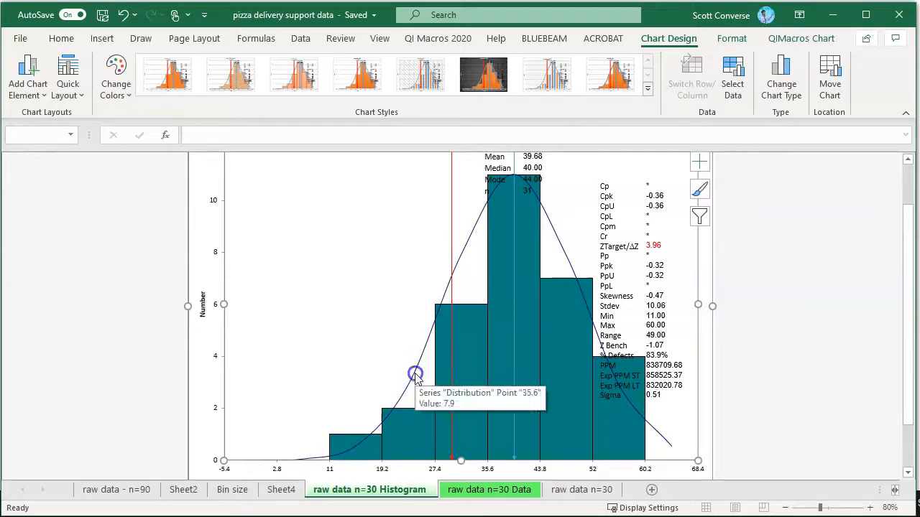
{"action": "left_click", "coordinate": [414, 378]}
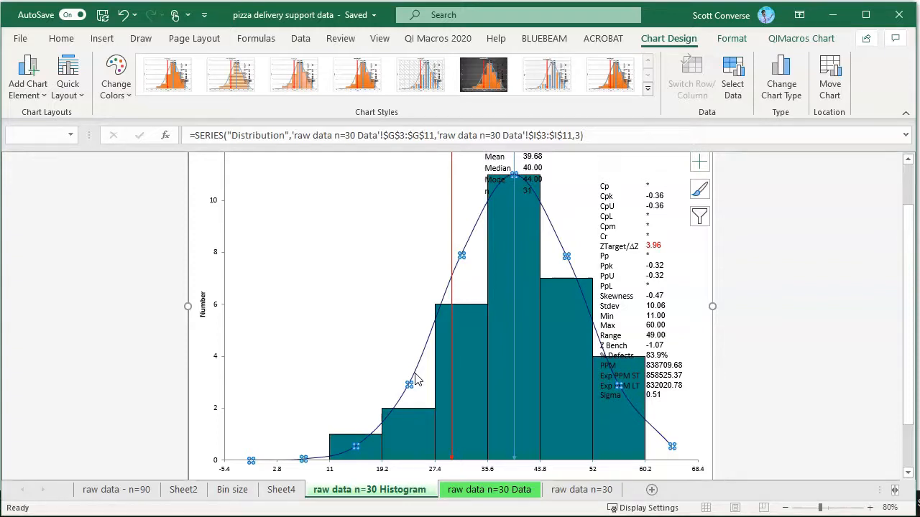
{"action": "key", "text": "Delete"}
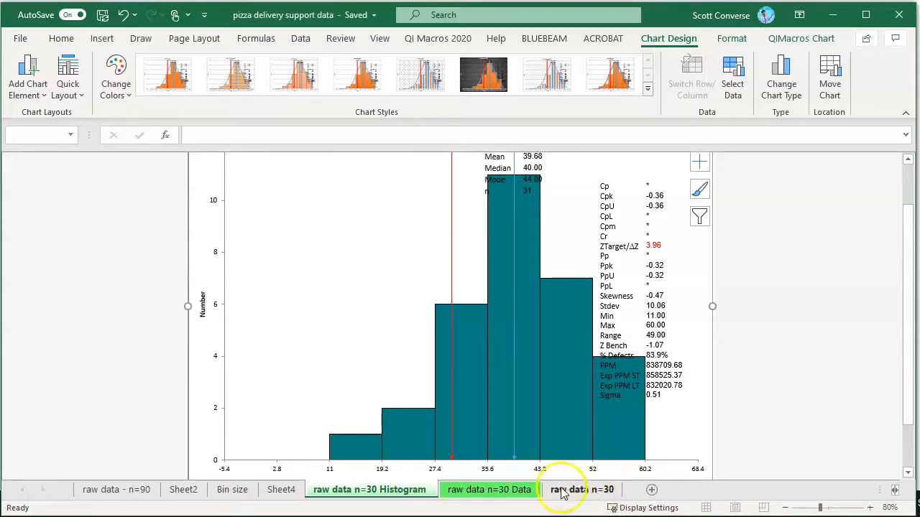
Check the raw data n=30 sheet against the histogram and inspect where the chart's horizontal value axis starts
{"action": "left_click", "coordinate": [588, 494]}
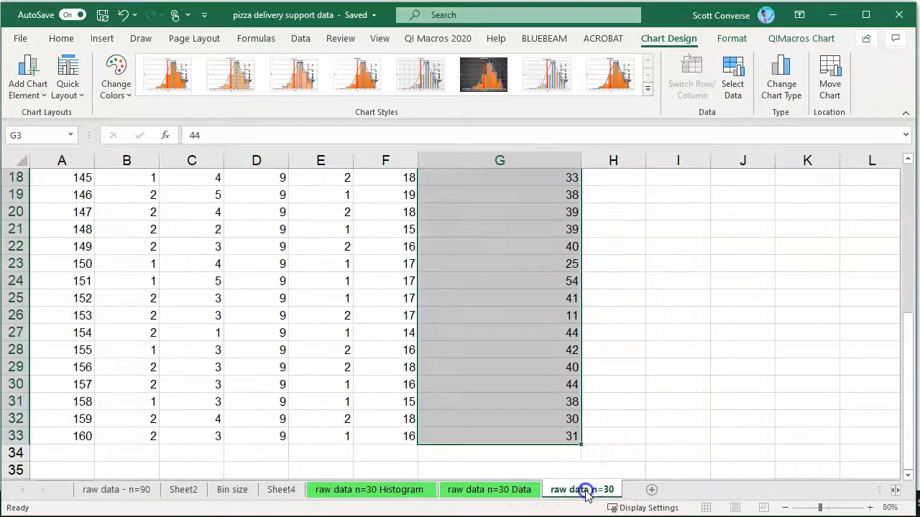
{"action": "left_click", "coordinate": [396, 496]}
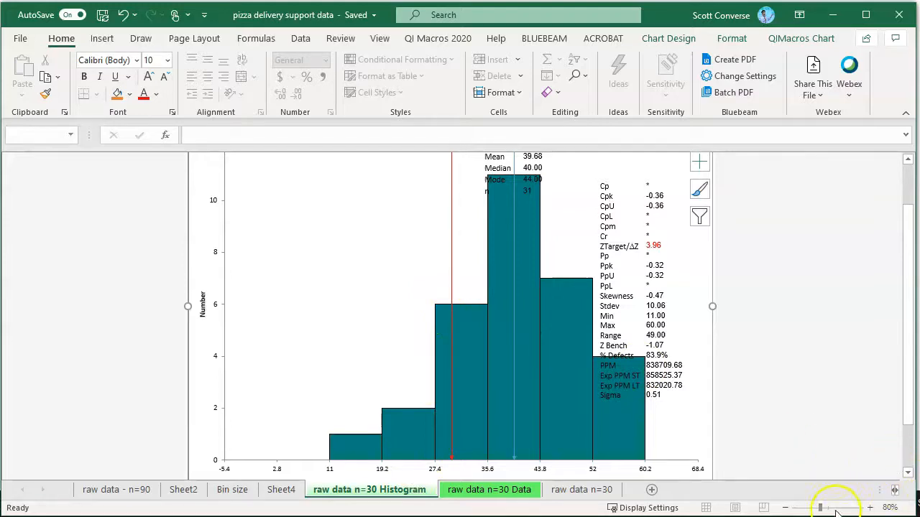
{"action": "left_click", "coordinate": [786, 508]}
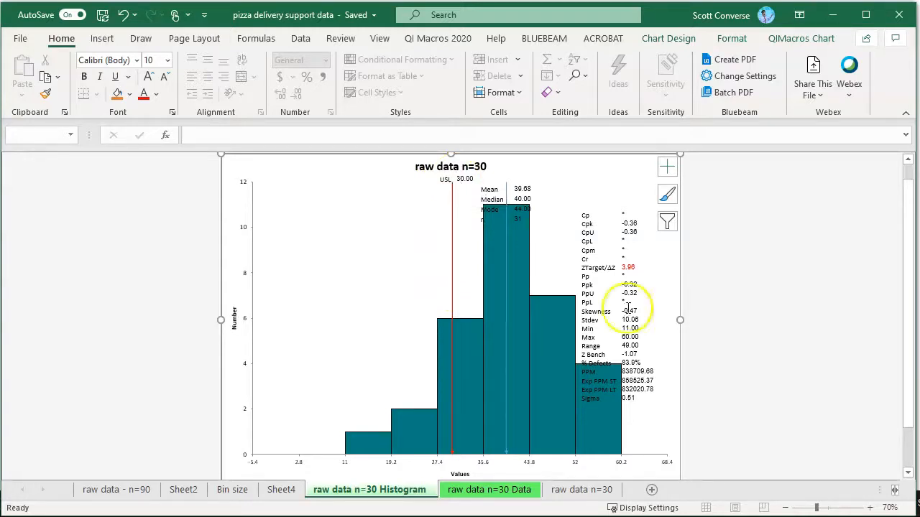
{"action": "left_click", "coordinate": [870, 508]}
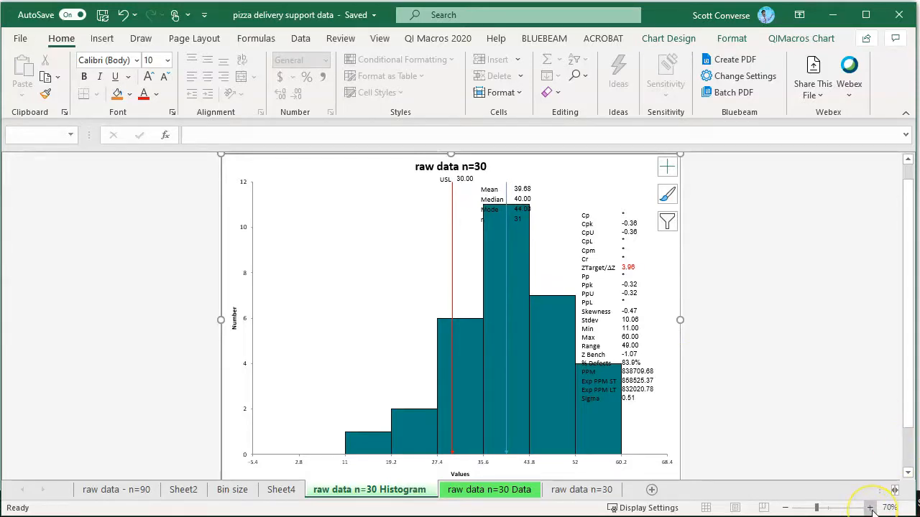
{"action": "left_click", "coordinate": [869, 508]}
{"action": "left_click", "coordinate": [870, 508]}
{"action": "left_click", "coordinate": [869, 508]}
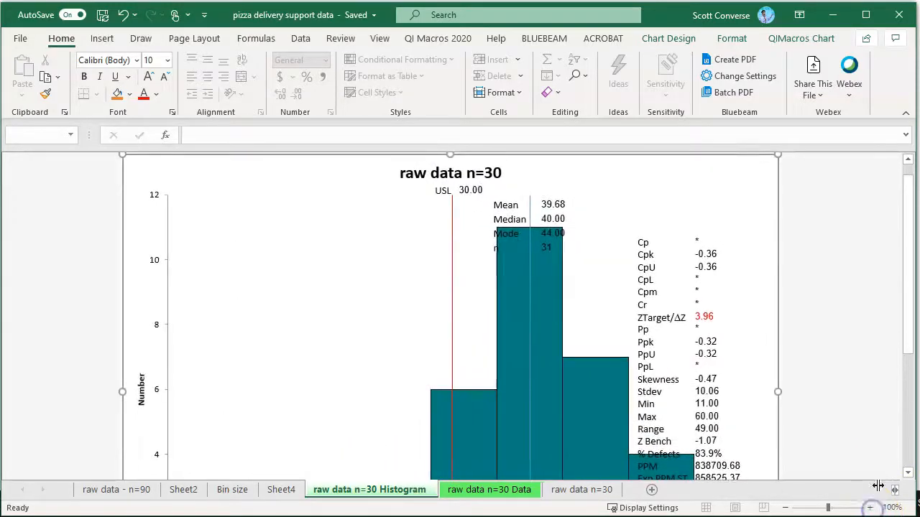
{"action": "left_click_drag", "start_coordinate": [907, 343], "coordinate": [911, 453]}
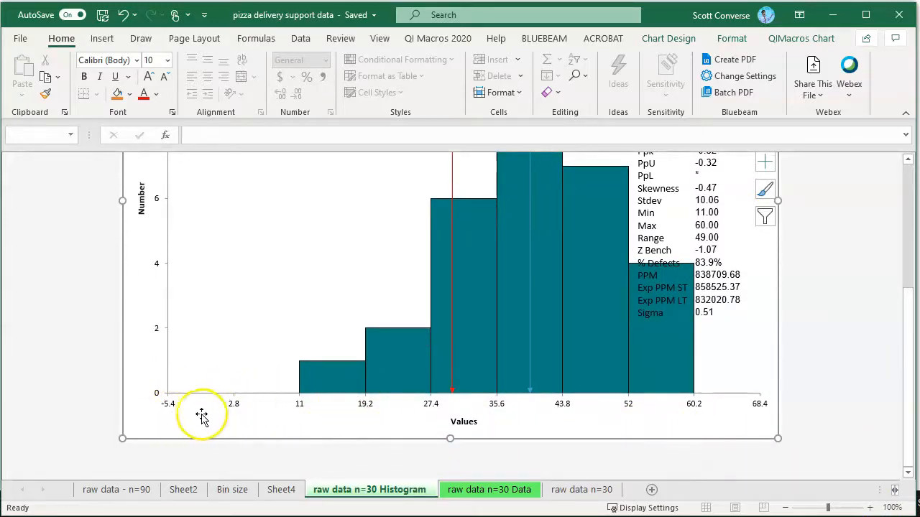
{"action": "left_click", "coordinate": [153, 399]}
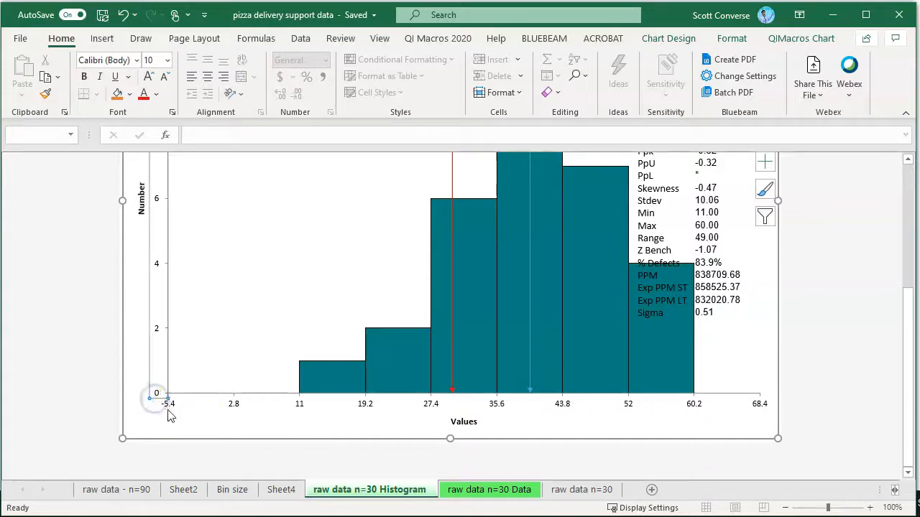
{"action": "left_click", "coordinate": [173, 404]}
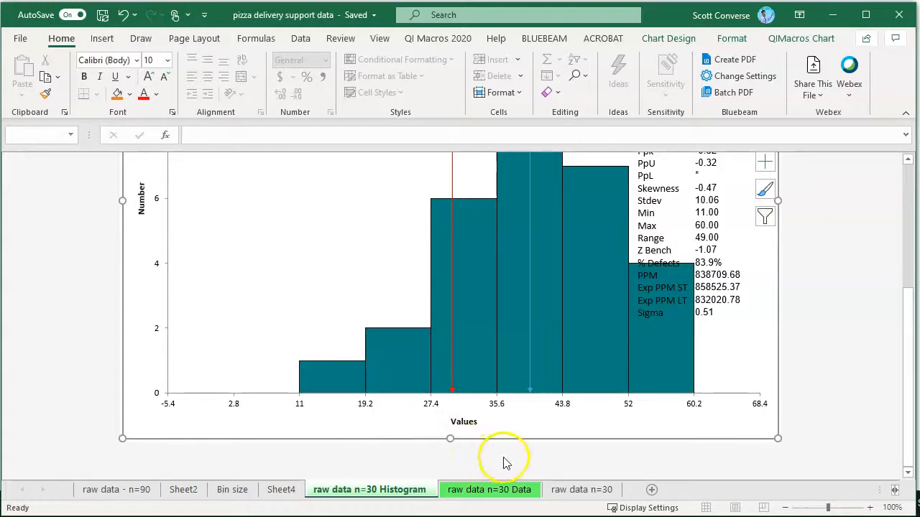
Review the whole histogram and the calculated ranges, counts and class width behind it on the raw data n=30 Data sheet
{"action": "scroll", "coordinate": [503, 460], "scroll_direction": "up", "scroll_amount": 2}
{"action": "scroll", "coordinate": [504, 457], "scroll_direction": "up", "scroll_amount": 1}
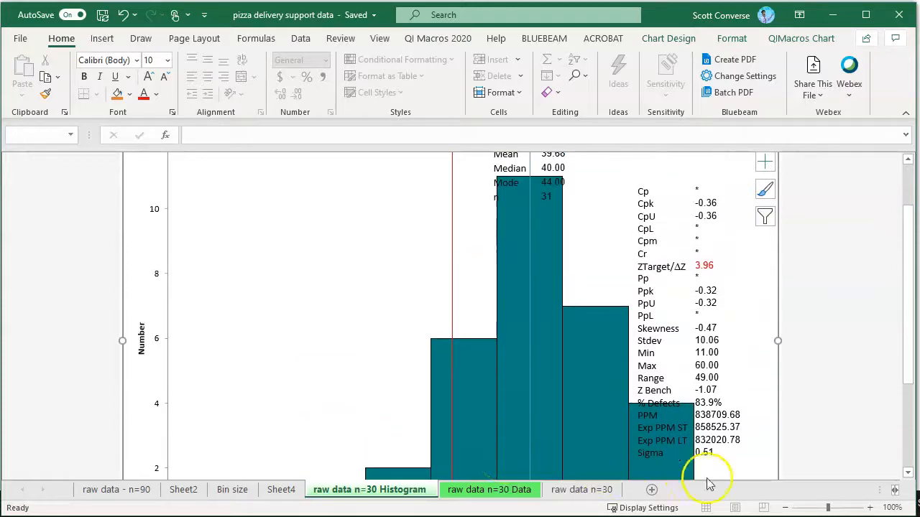
{"action": "left_click", "coordinate": [785, 508]}
{"action": "left_click", "coordinate": [785, 508]}
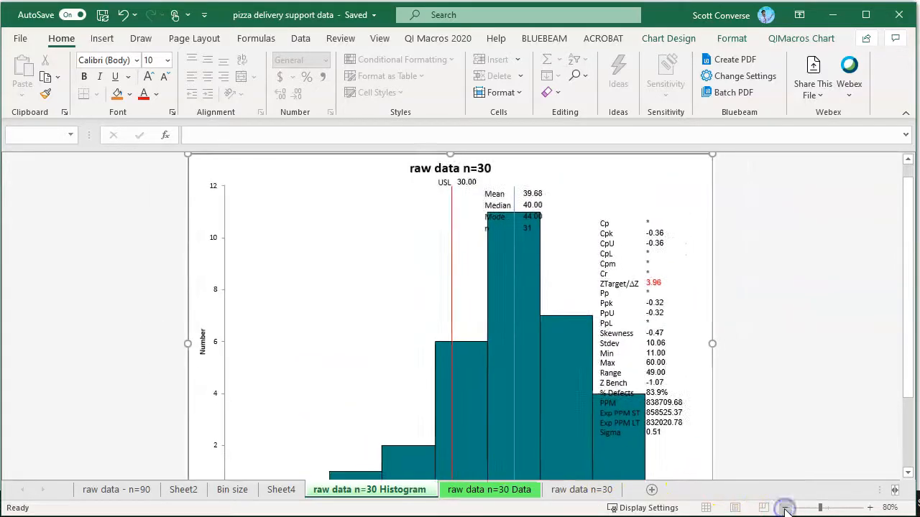
{"action": "scroll", "coordinate": [779, 417], "scroll_direction": "down", "scroll_amount": 1}
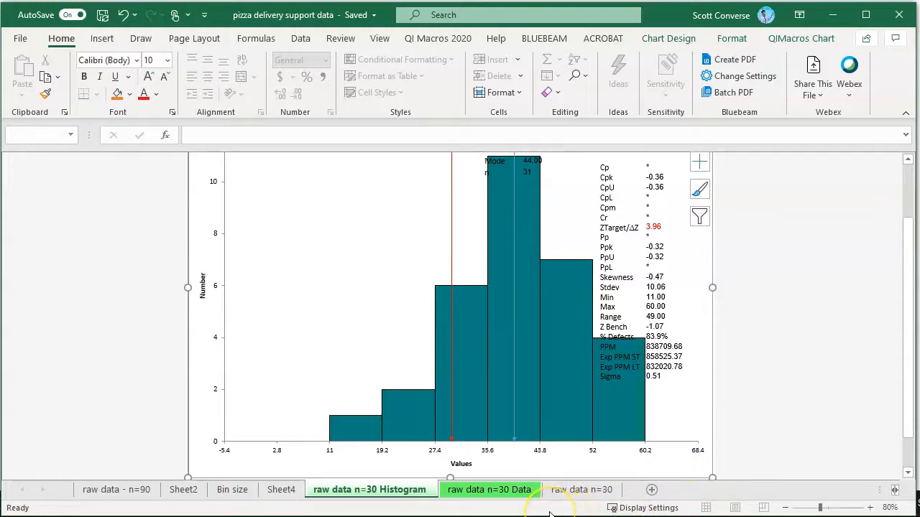
{"action": "scroll", "coordinate": [575, 508], "scroll_direction": "down", "scroll_amount": 1}
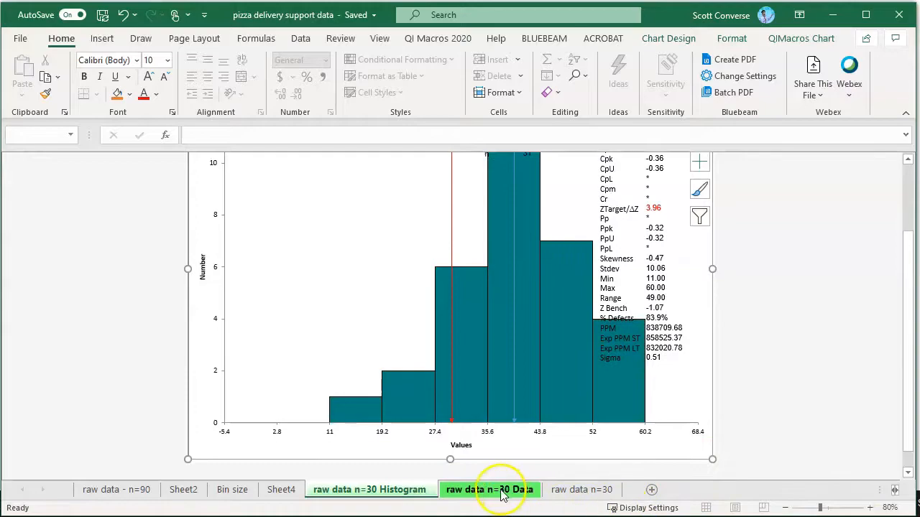
{"action": "left_click", "coordinate": [478, 496]}
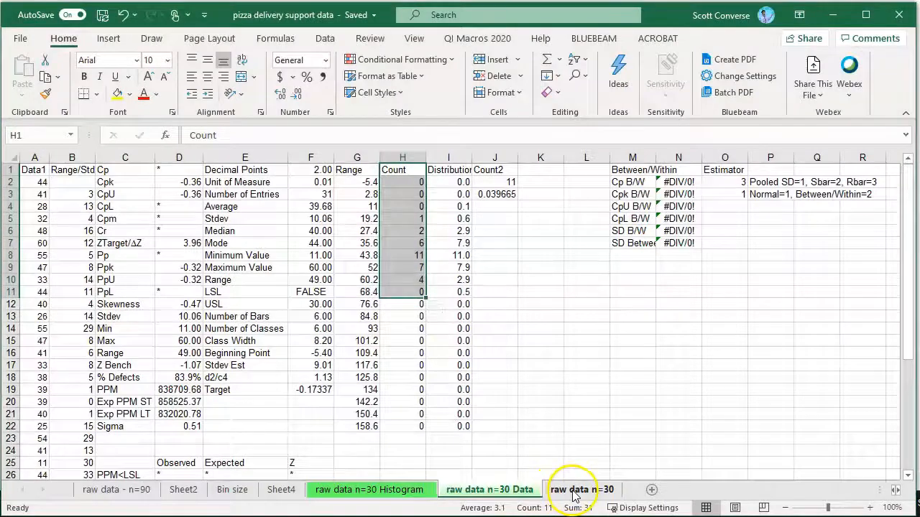
{"action": "left_click", "coordinate": [575, 494]}
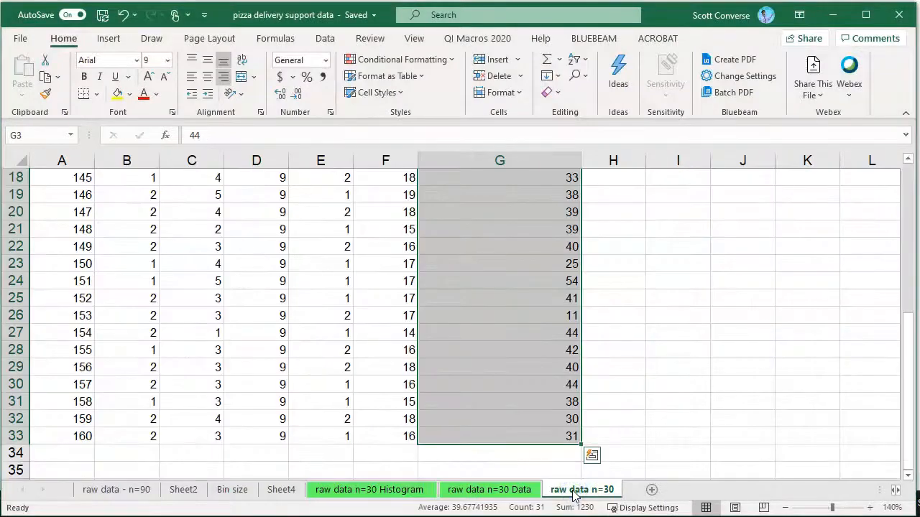
{"action": "left_click", "coordinate": [512, 492]}
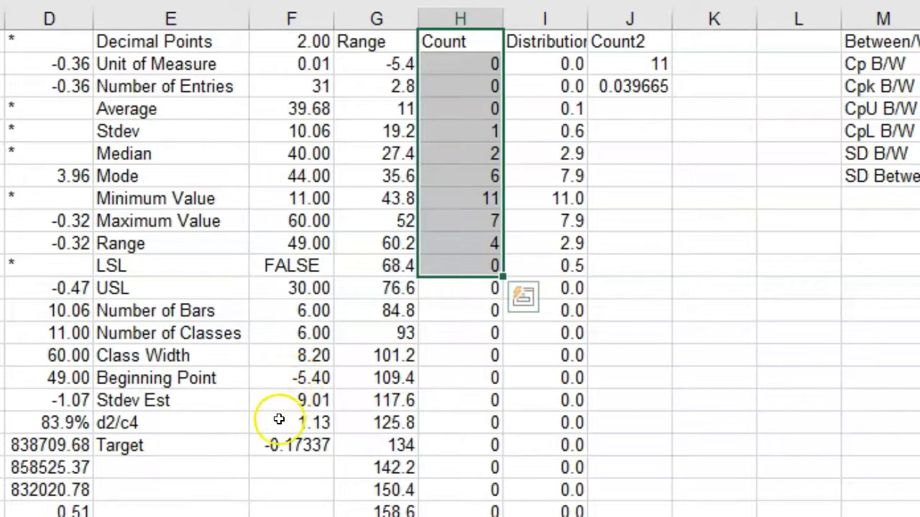
Set the Beginning Point to 0 on the raw data n=30 Data sheet and check the updated histogram
{"action": "left_click", "coordinate": [203, 380]}
{"action": "left_click", "coordinate": [311, 379]}
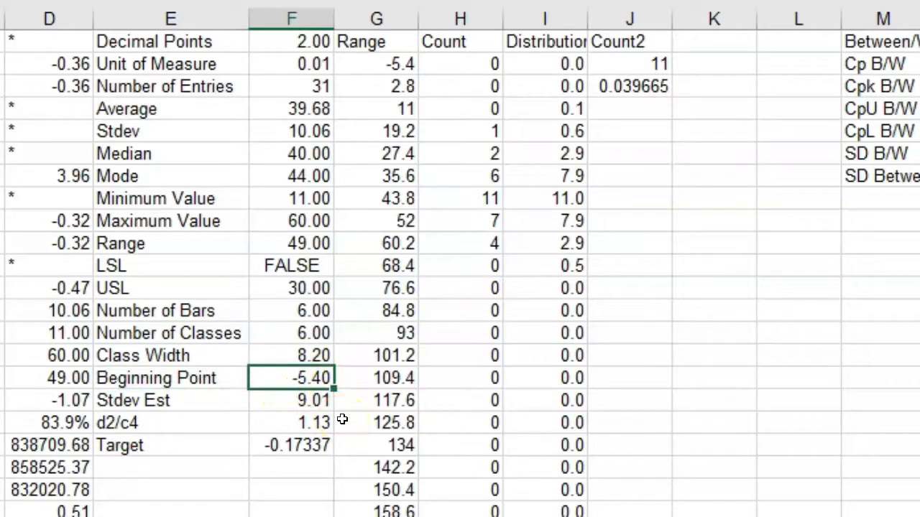
{"action": "type", "text": "0"}
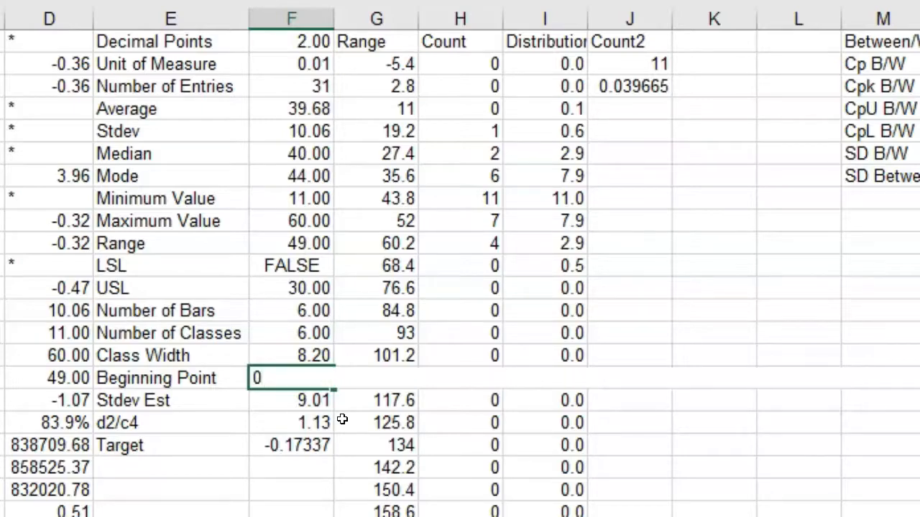
{"action": "key", "text": "Return"}
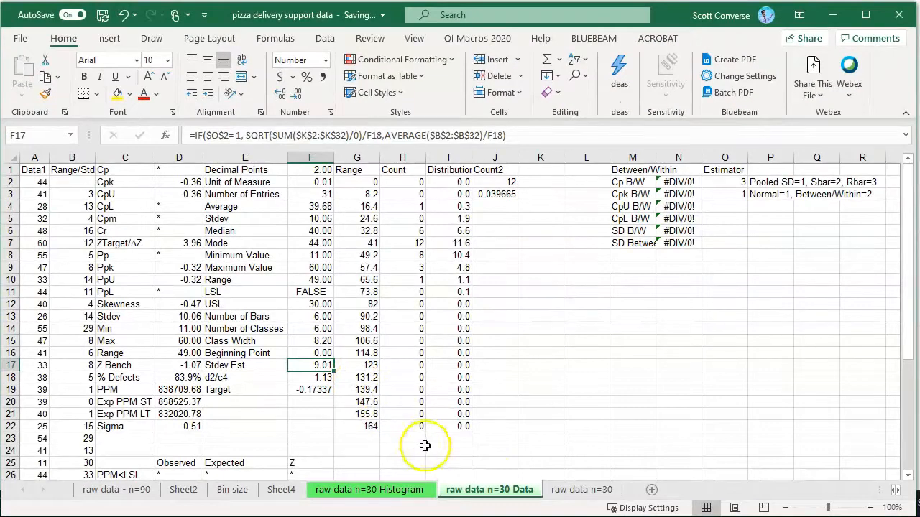
{"action": "left_click", "coordinate": [402, 494]}
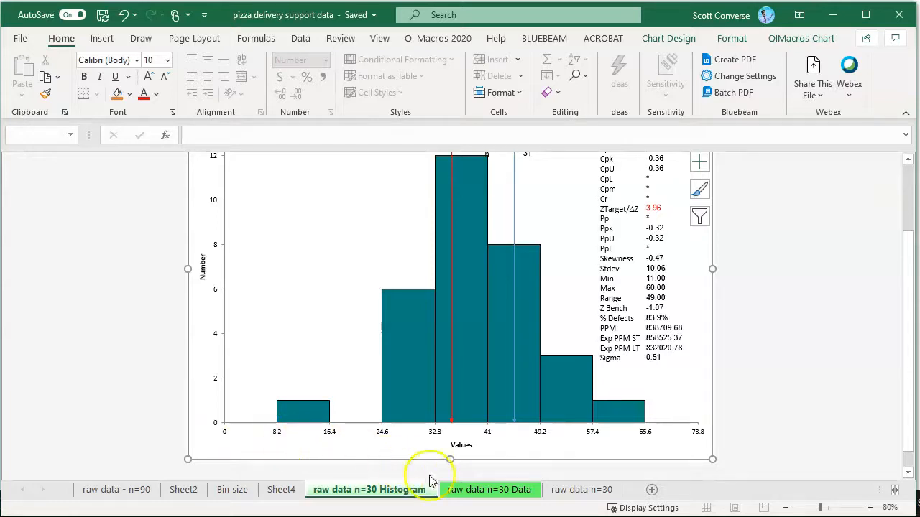
Set the Class Width to 10 on the raw data n=30 Data sheet and review the whole updated histogram
{"action": "left_click", "coordinate": [474, 494]}
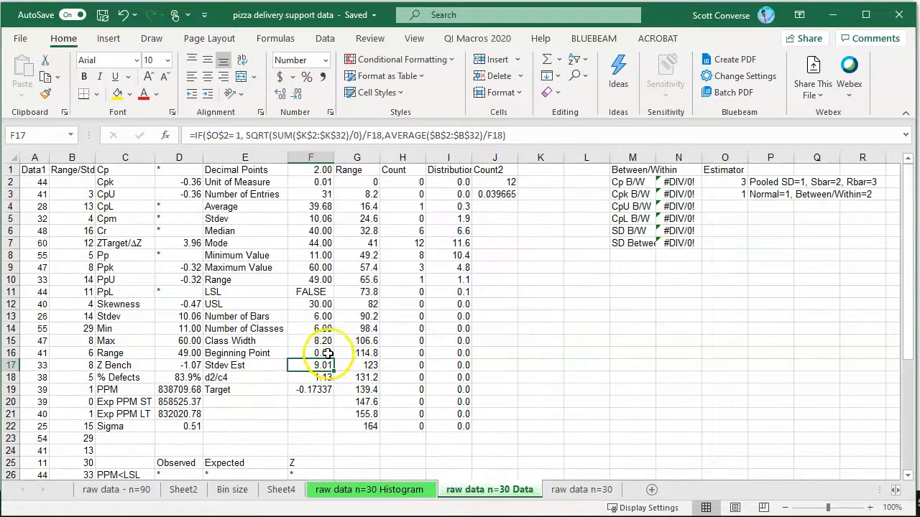
{"action": "left_click", "coordinate": [246, 342]}
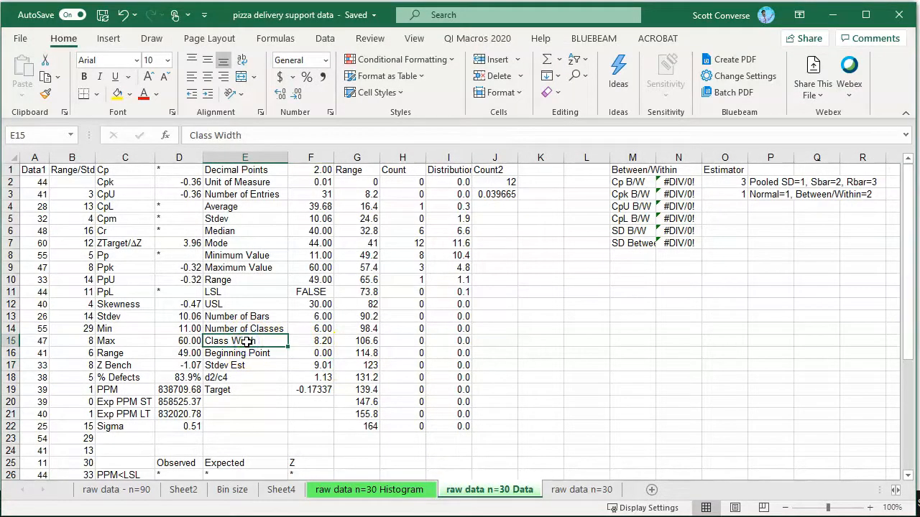
{"action": "left_click", "coordinate": [329, 343]}
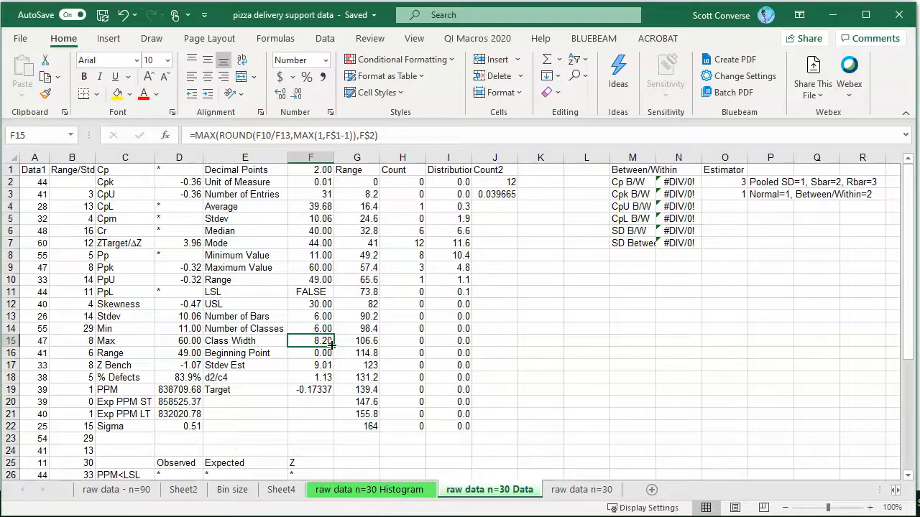
{"action": "type", "text": "10"}
{"action": "key", "text": "Return"}
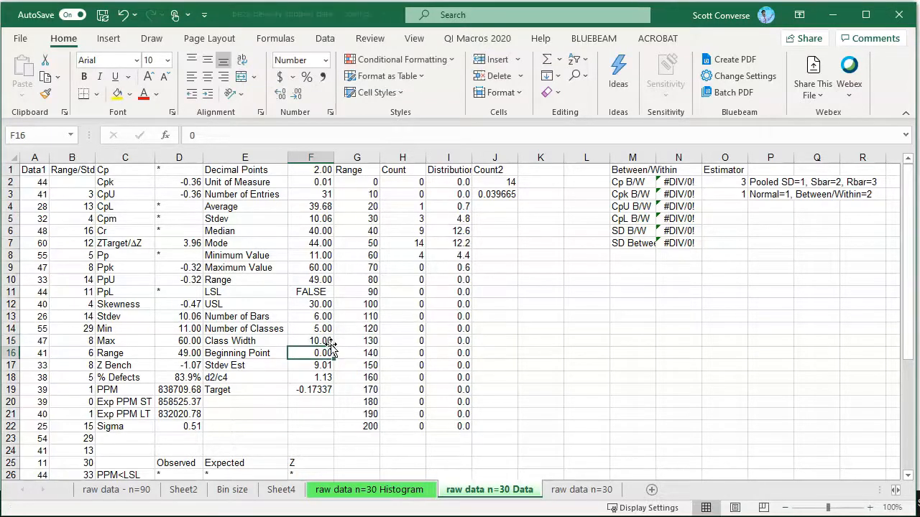
{"action": "left_click", "coordinate": [399, 492]}
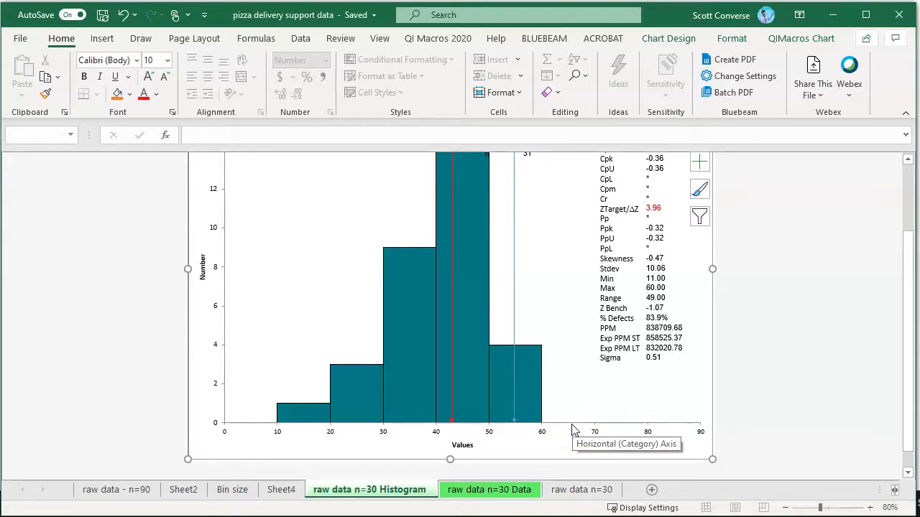
{"action": "scroll", "coordinate": [549, 389], "scroll_direction": "up", "scroll_amount": 1}
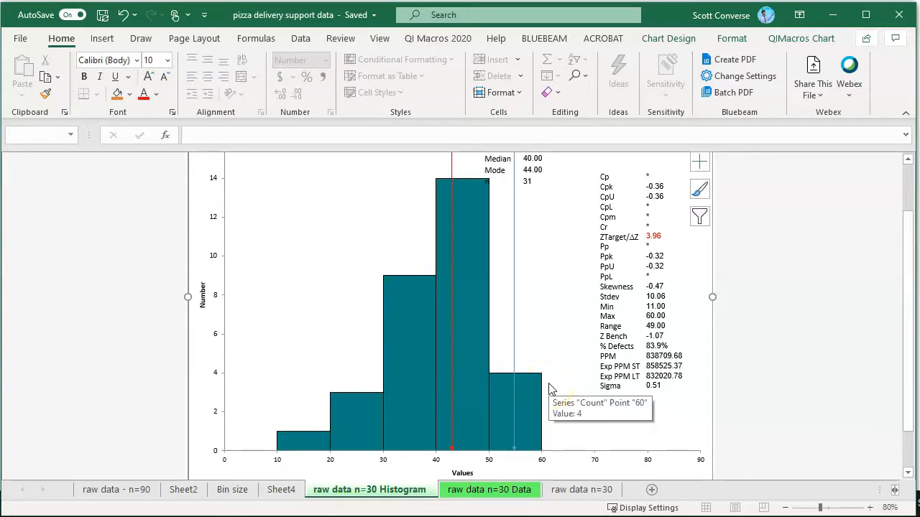
{"action": "left_click", "coordinate": [787, 508]}
{"action": "left_click", "coordinate": [641, 437]}
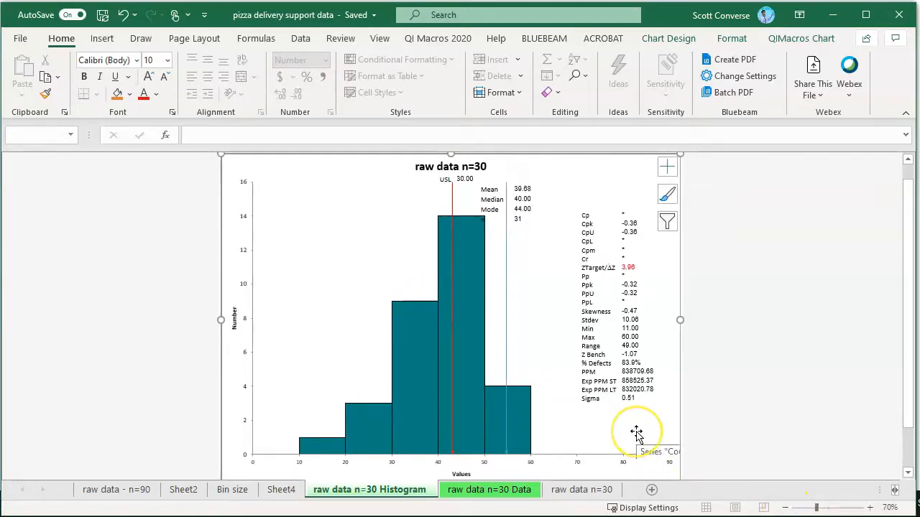
Move the histogram's red upper specification line to 30 and the blue mean line to about 40 on the horizontal axis
{"action": "mouse_move", "coordinate": [447, 318]}
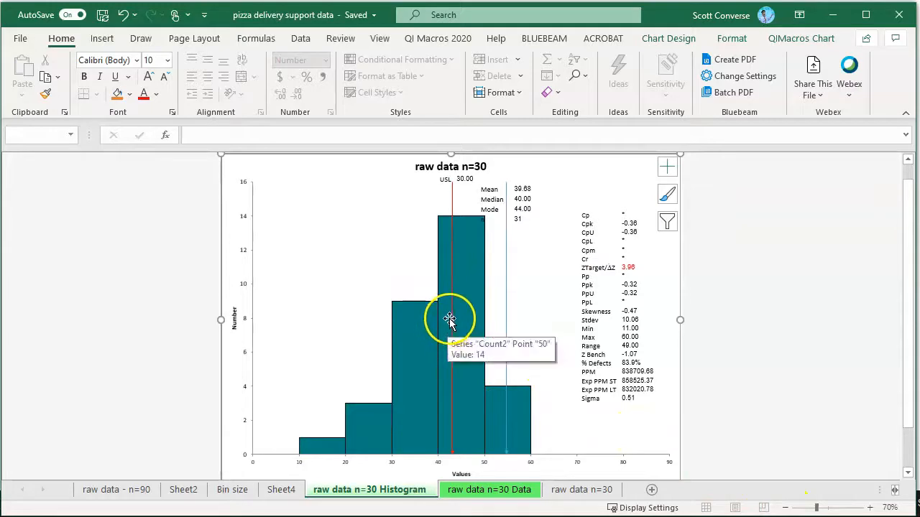
{"action": "mouse_move", "coordinate": [501, 443]}
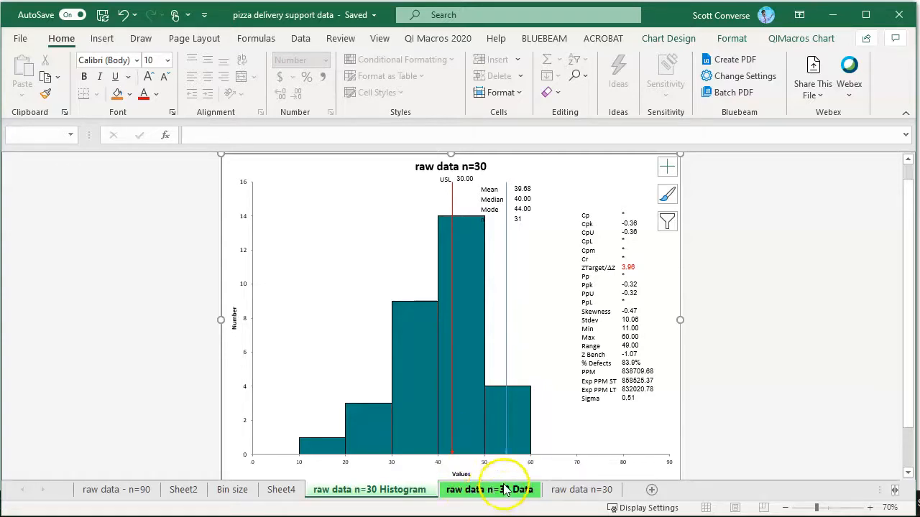
{"action": "mouse_move", "coordinate": [458, 389]}
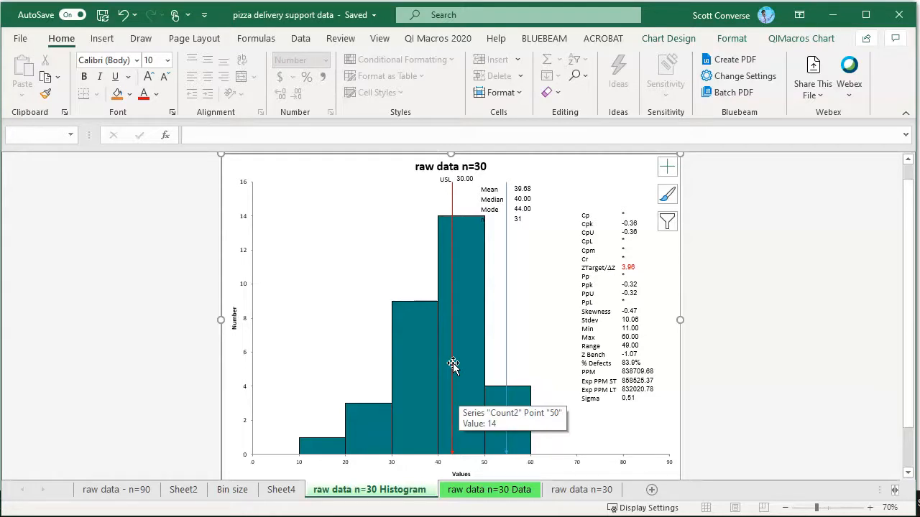
{"action": "left_click", "coordinate": [452, 365]}
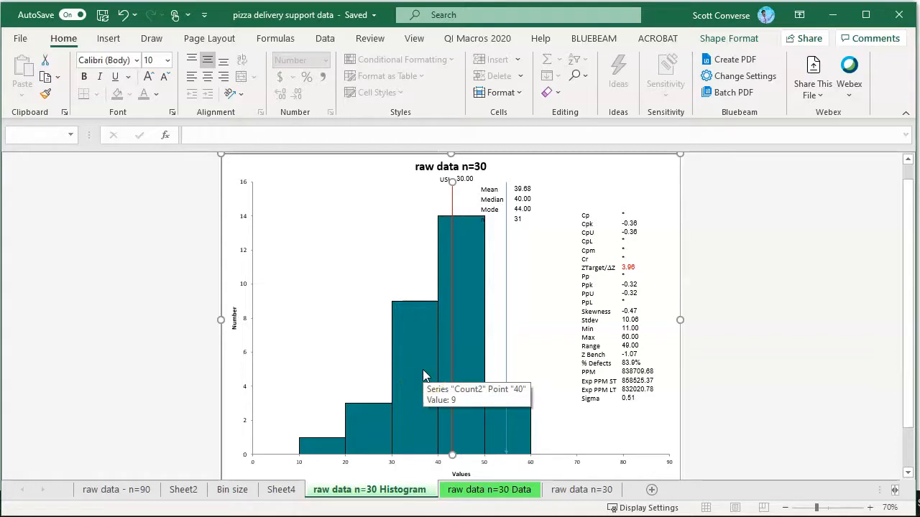
{"action": "left_click", "coordinate": [463, 360]}
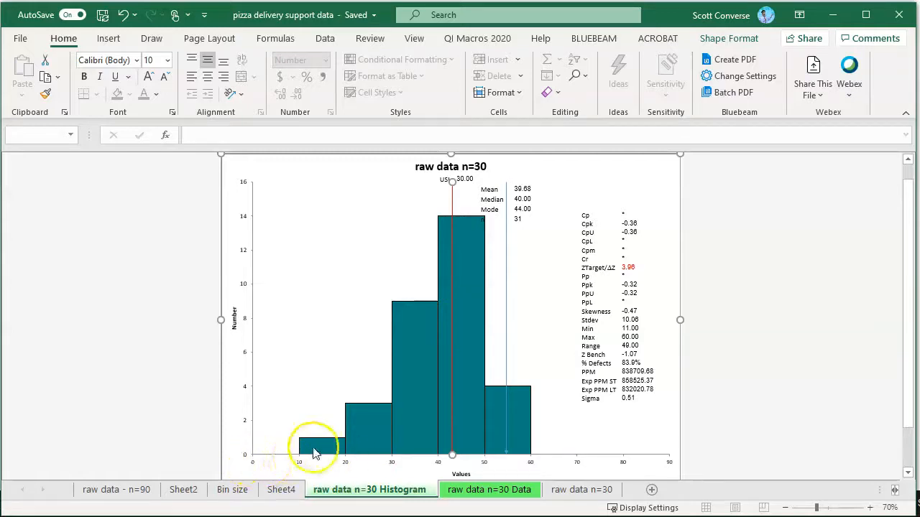
{"action": "mouse_move", "coordinate": [458, 350]}
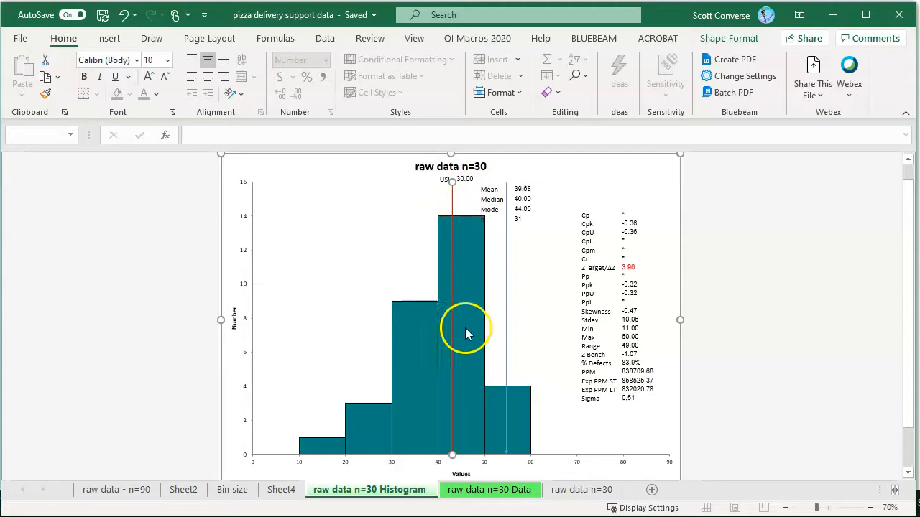
{"action": "left_click_drag", "start_coordinate": [451, 338], "coordinate": [392, 338]}
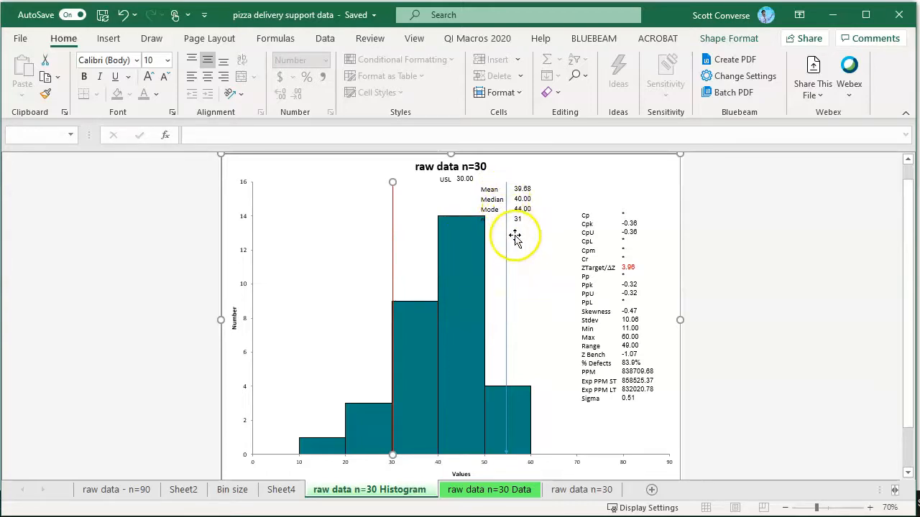
{"action": "left_click_drag", "start_coordinate": [506, 243], "coordinate": [437, 244]}
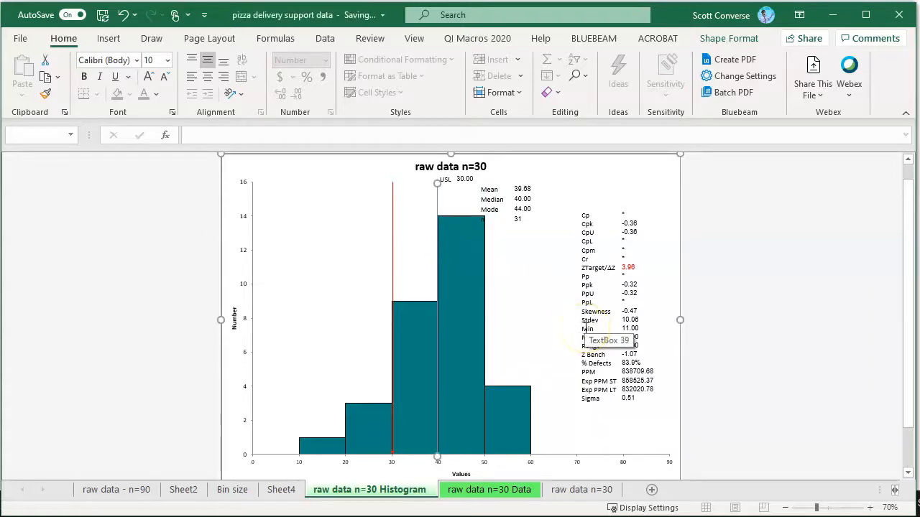
Compare the raw data n=30 Data sheet with the histogram and examine its bars and horizontal axis up close
{"action": "left_click", "coordinate": [505, 496]}
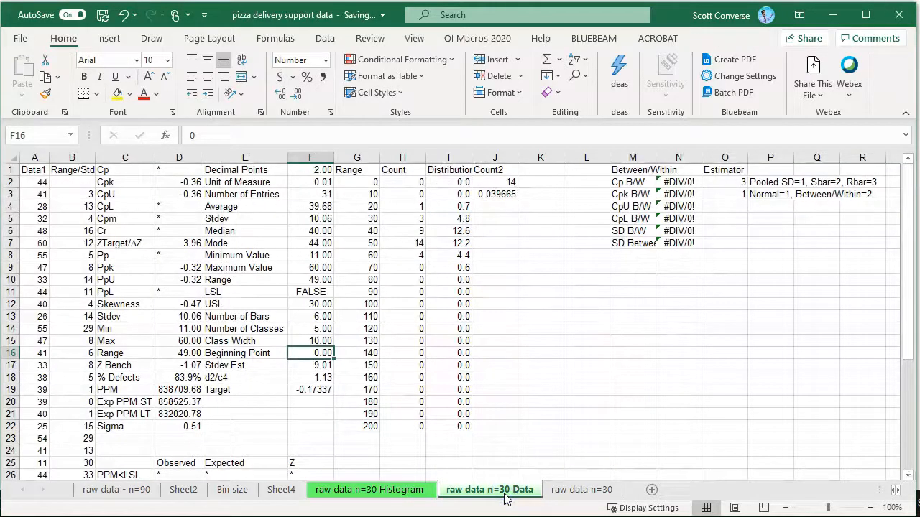
{"action": "left_click", "coordinate": [407, 495]}
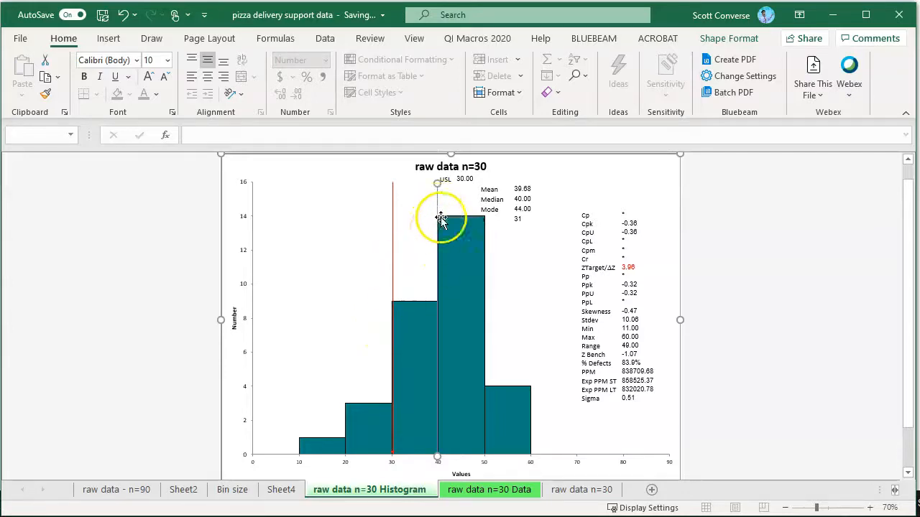
{"action": "mouse_move", "coordinate": [444, 304]}
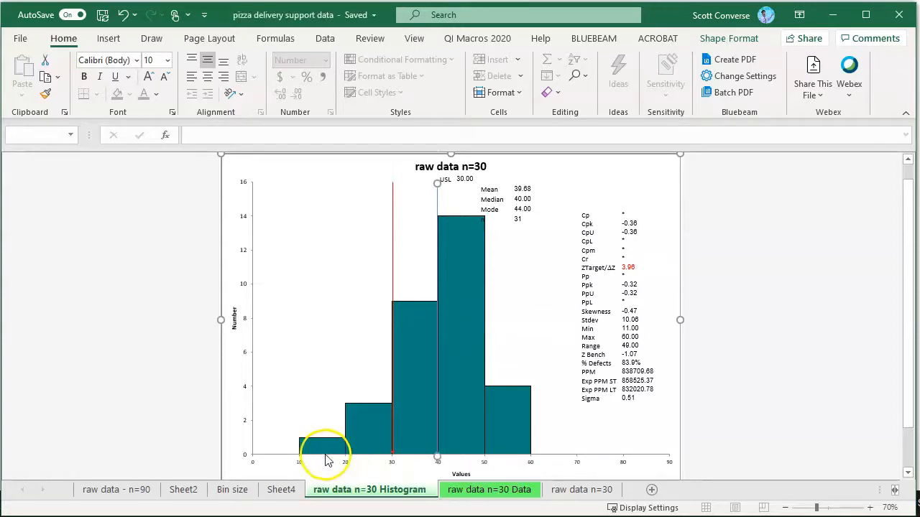
{"action": "left_click", "coordinate": [869, 508]}
{"action": "left_click", "coordinate": [870, 508]}
{"action": "left_click", "coordinate": [869, 508]}
{"action": "left_click_drag", "start_coordinate": [912, 352], "coordinate": [913, 452]}
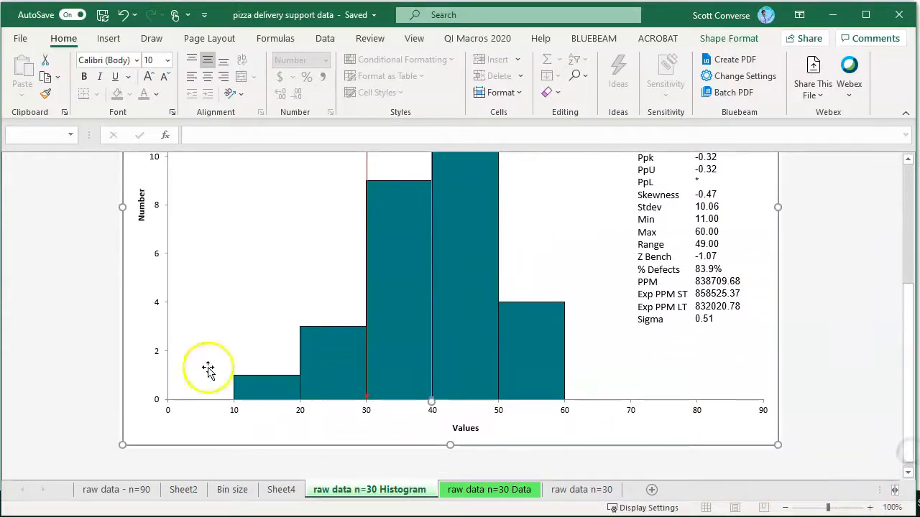
{"action": "mouse_move", "coordinate": [482, 368]}
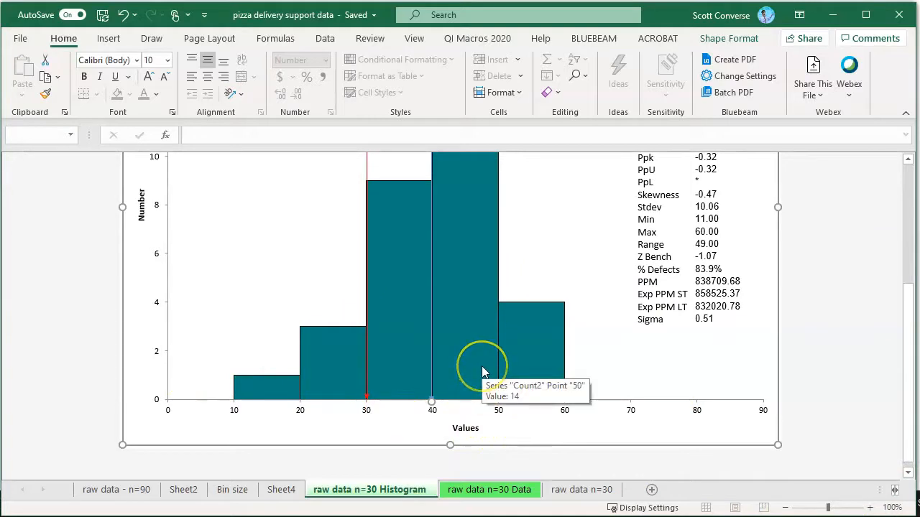
{"action": "scroll", "coordinate": [483, 368], "scroll_direction": "up", "scroll_amount": 1}
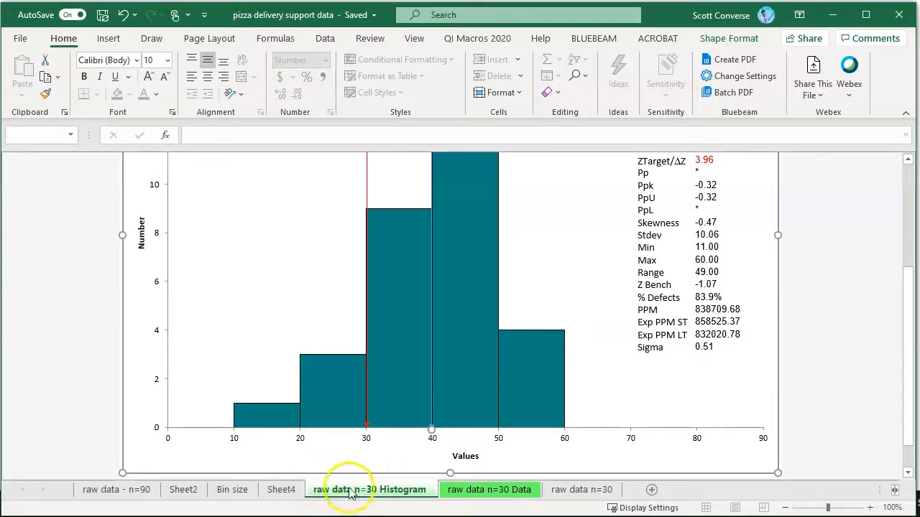
Set the Class Width to 5 on the raw data n=30 Data sheet and review the whole histogram with the narrower bars
{"action": "left_click", "coordinate": [487, 497]}
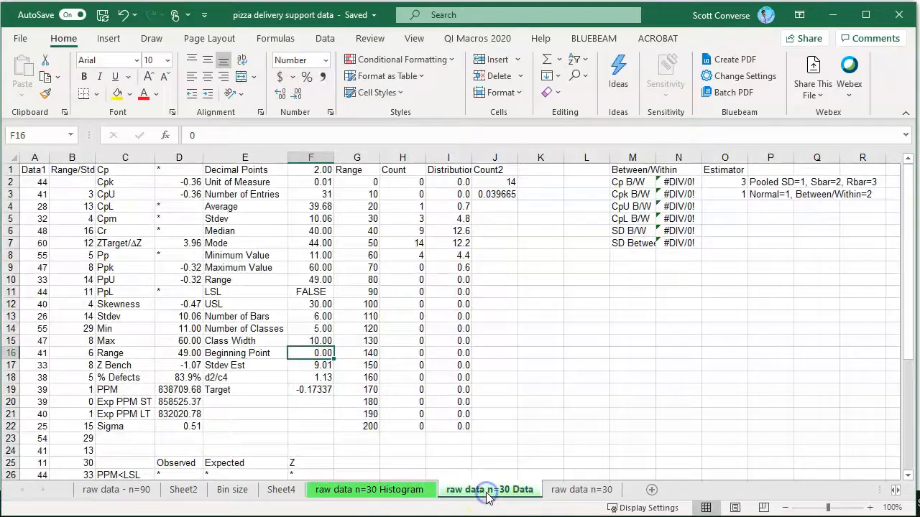
{"action": "left_click", "coordinate": [327, 341]}
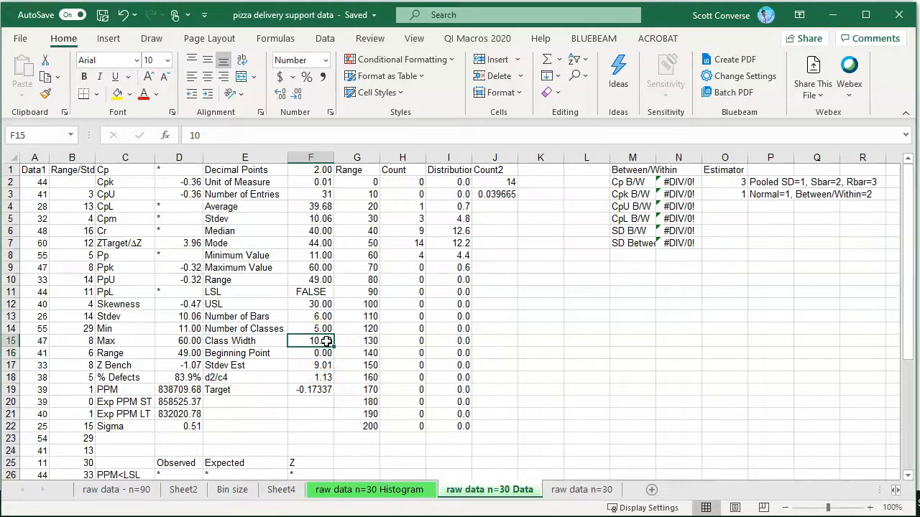
{"action": "type", "text": "5"}
{"action": "key", "text": "Return"}
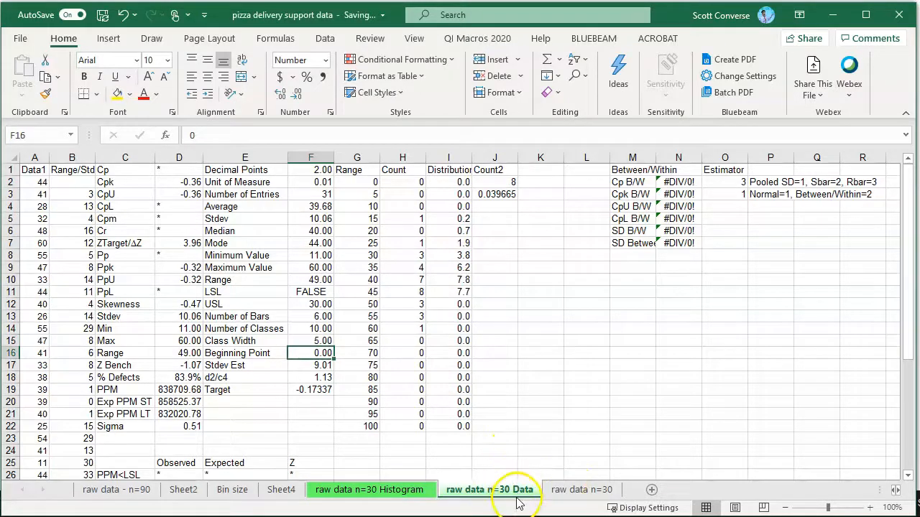
{"action": "left_click", "coordinate": [408, 491]}
{"action": "left_click", "coordinate": [786, 508]}
{"action": "left_click", "coordinate": [785, 508]}
{"action": "left_click", "coordinate": [785, 508]}
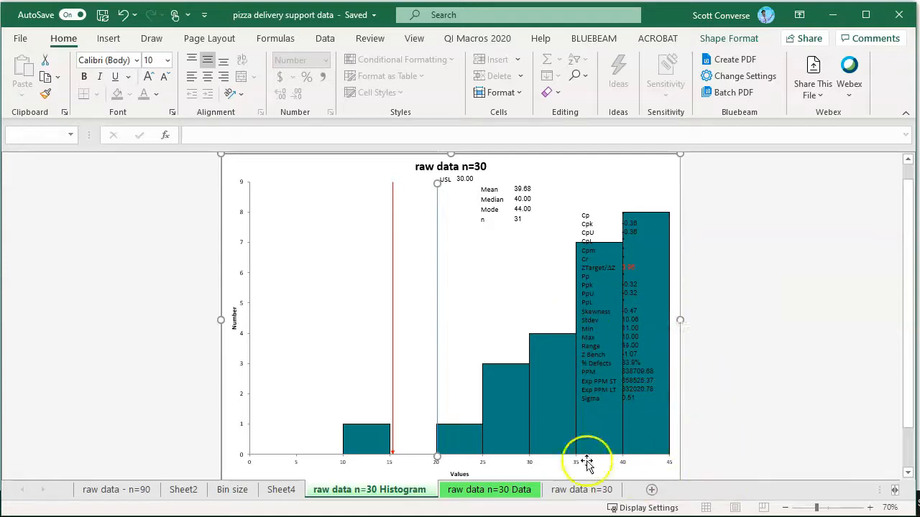
{"action": "left_click", "coordinate": [676, 390]}
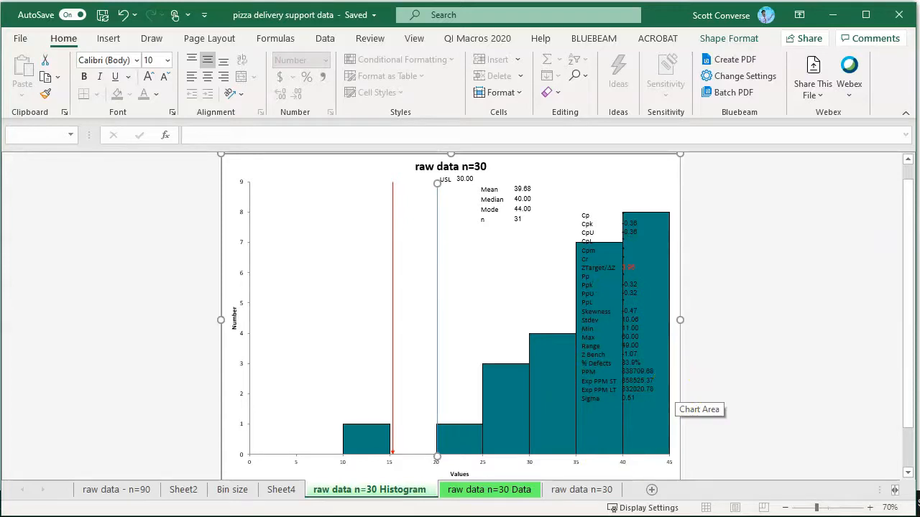